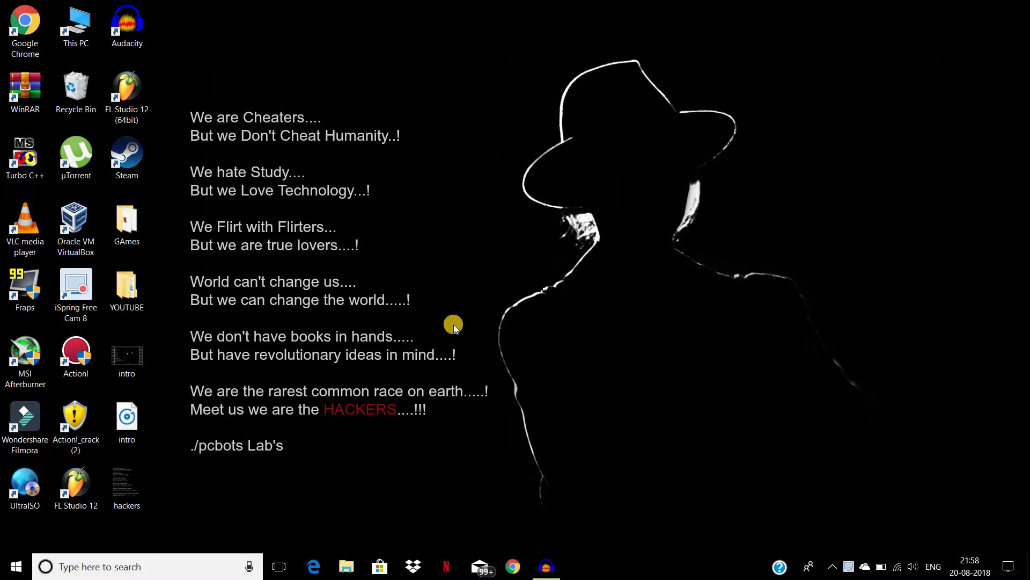
Search Windows for "choose" and open the power plan options in a maximized window
{"action": "left_click", "coordinate": [180, 565]}
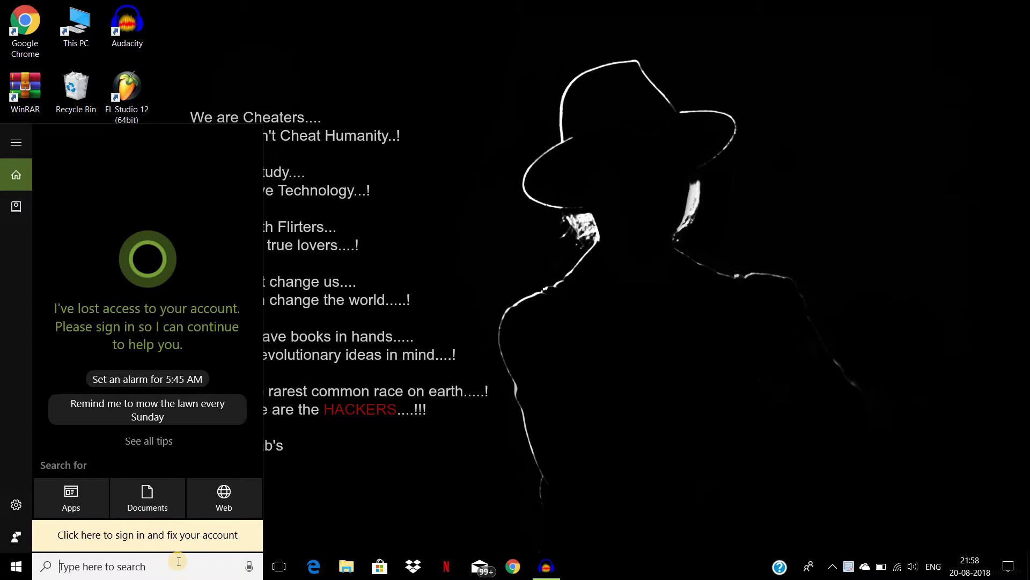
{"action": "type", "text": "choose"}
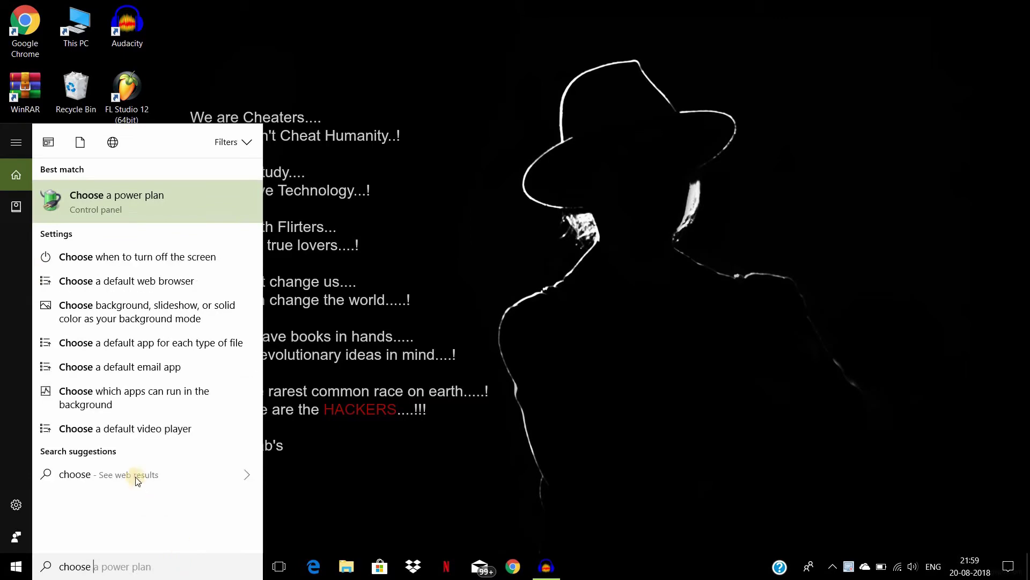
{"action": "left_click", "coordinate": [131, 198]}
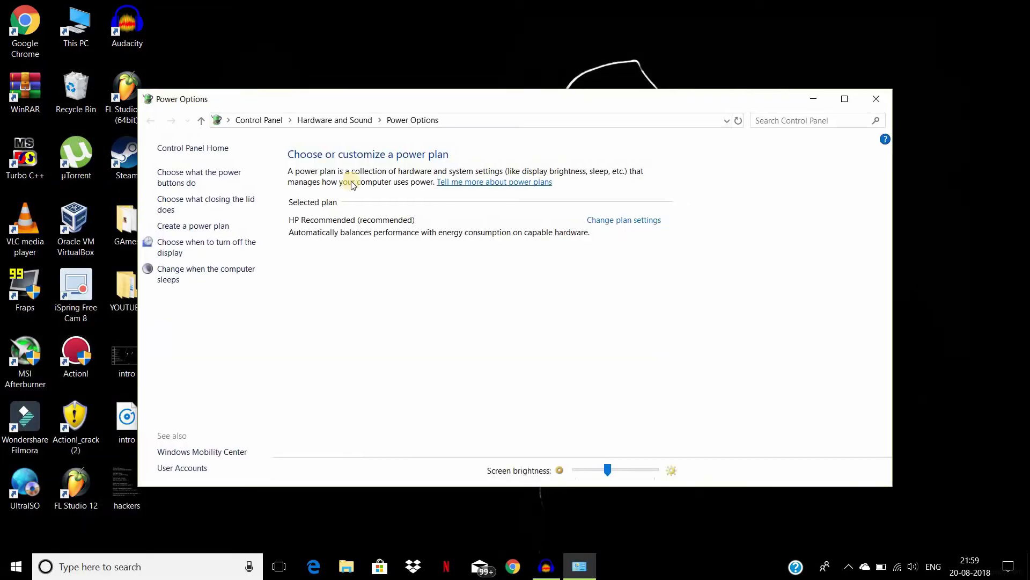
{"action": "left_click", "coordinate": [845, 98]}
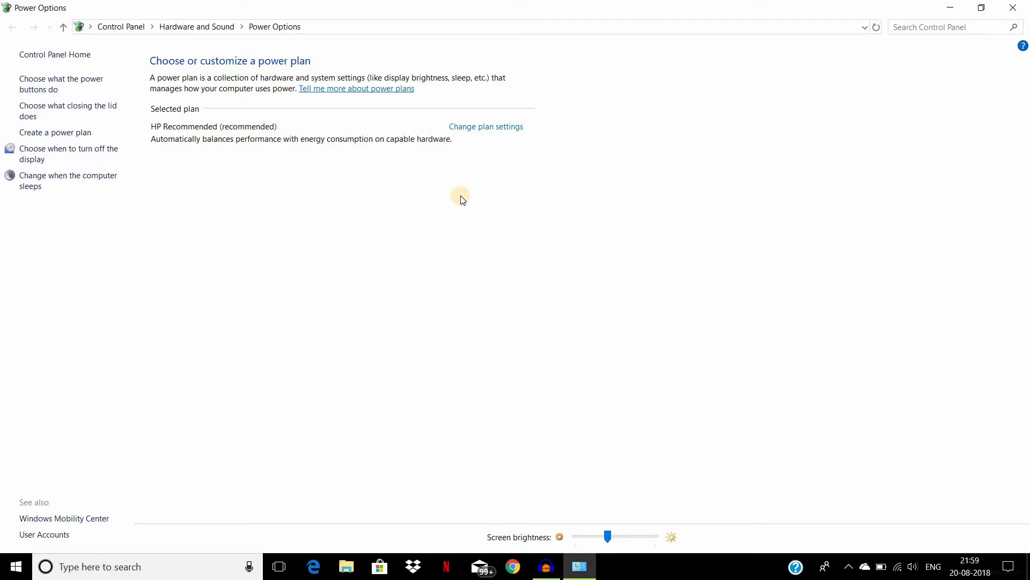
Review the advanced power settings of the HP Recommended plan, then close Power Options
{"action": "left_click", "coordinate": [486, 128]}
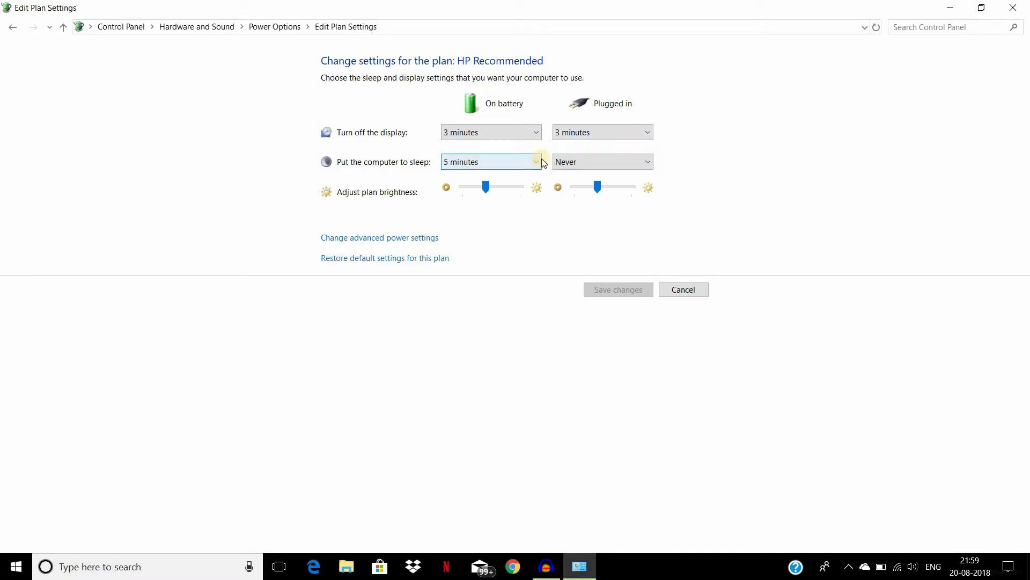
{"action": "left_click", "coordinate": [379, 239]}
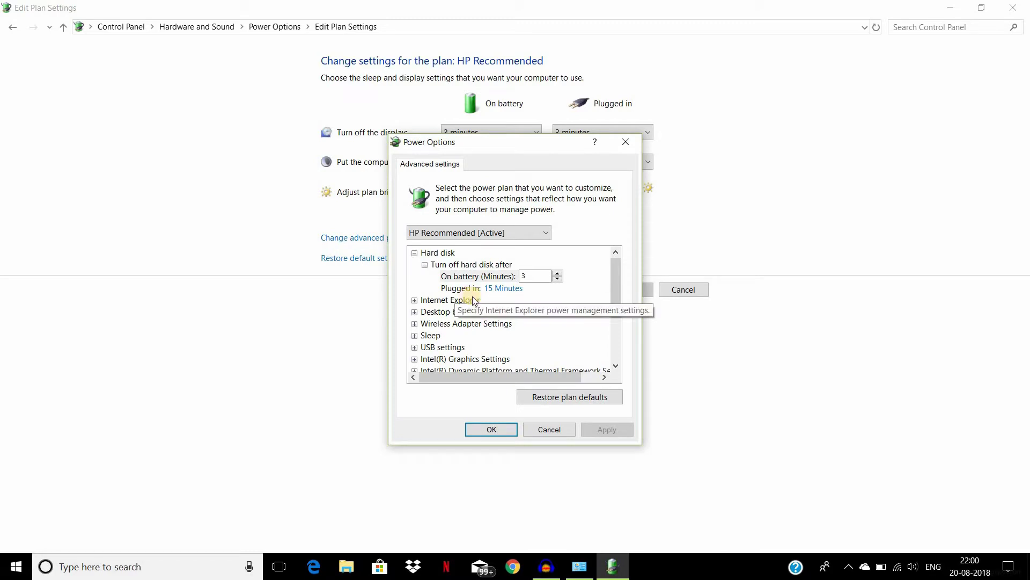
{"action": "scroll", "coordinate": [471, 294], "scroll_direction": "down", "scroll_amount": 2}
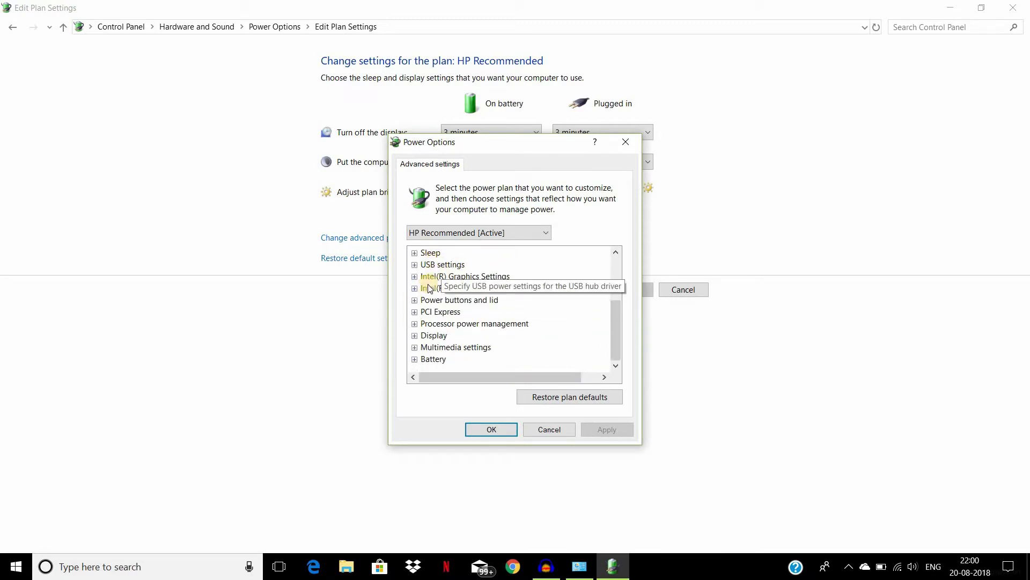
{"action": "scroll", "coordinate": [477, 283], "scroll_direction": "up", "scroll_amount": 3}
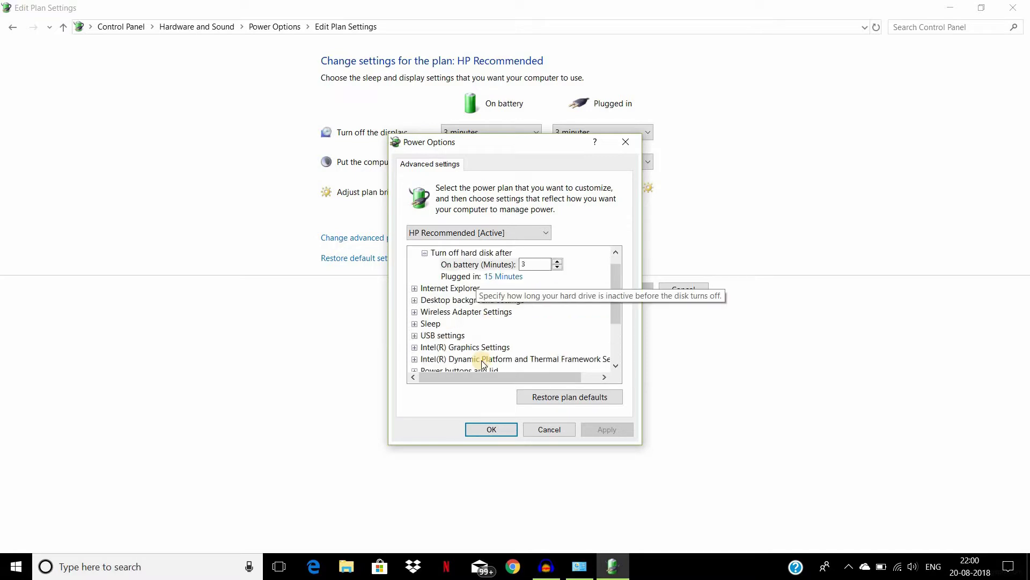
{"action": "left_click", "coordinate": [489, 428]}
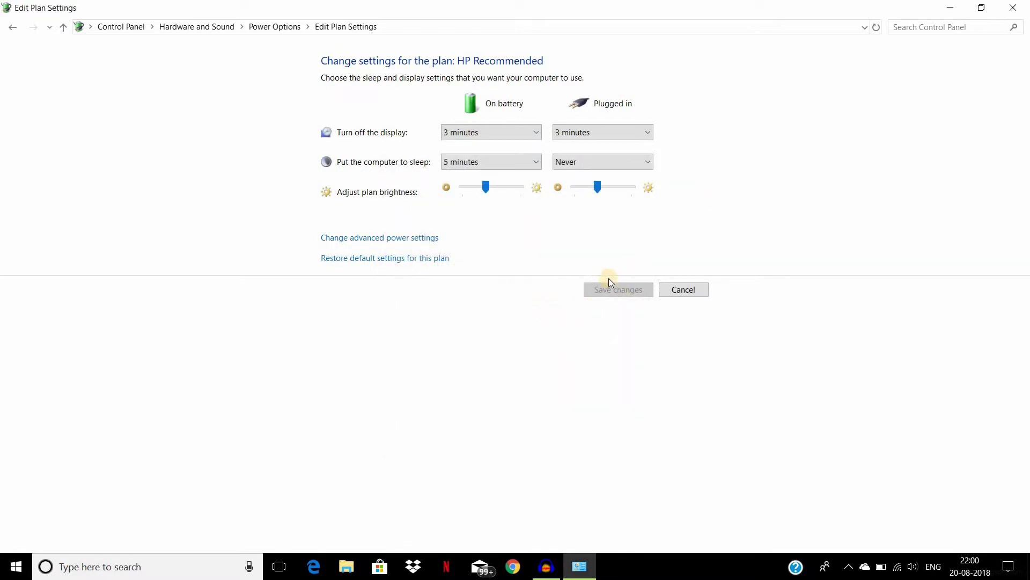
{"action": "left_click", "coordinate": [12, 28]}
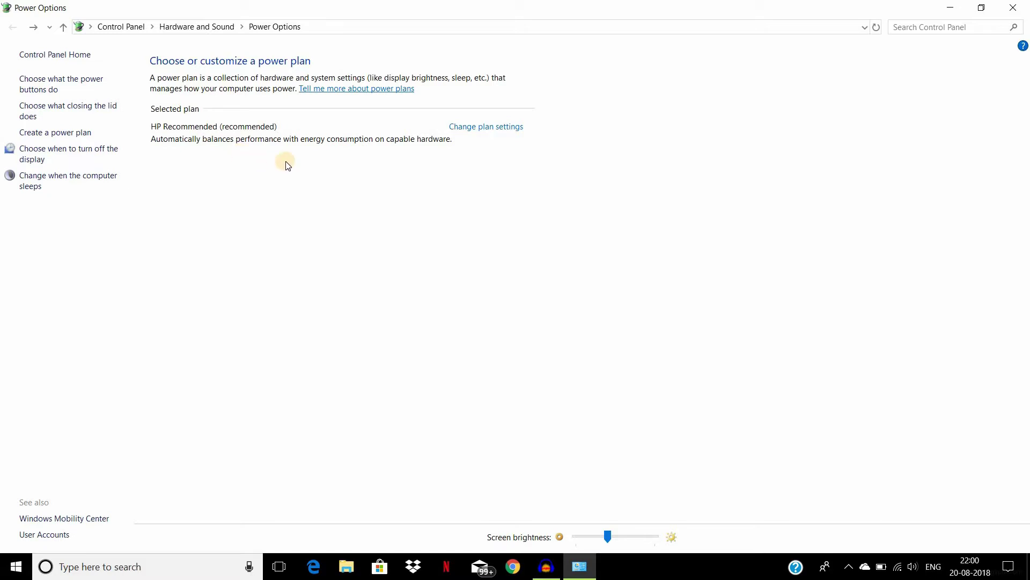
{"action": "left_click", "coordinate": [1013, 8]}
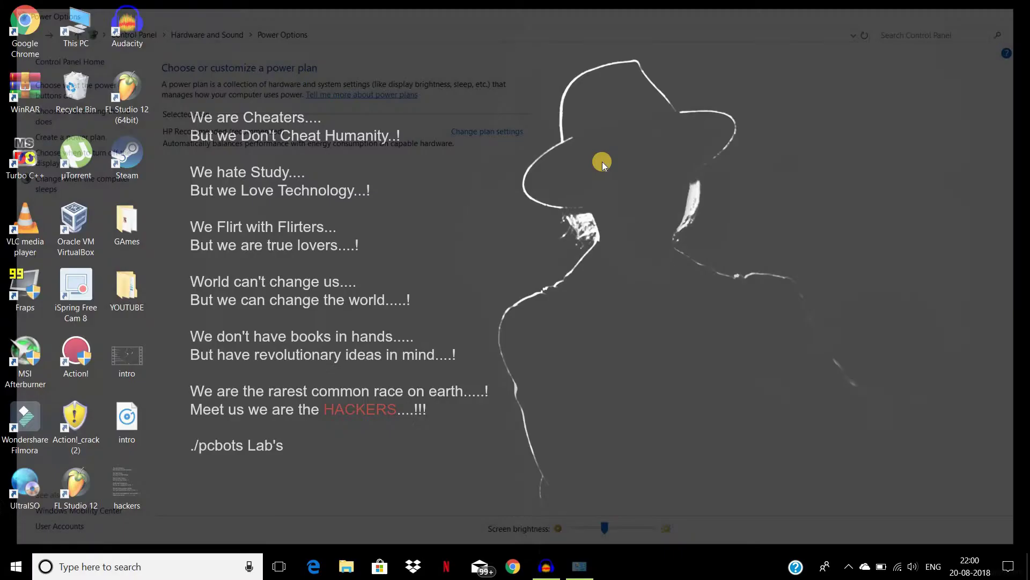
{"action": "right_click", "coordinate": [460, 71]}
{"action": "left_click", "coordinate": [493, 110]}
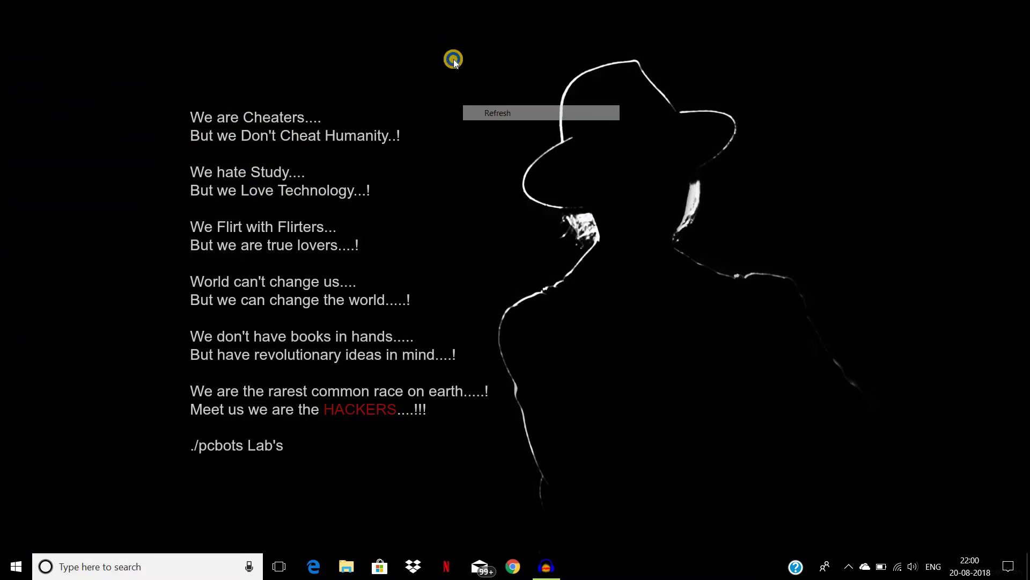
{"action": "right_click", "coordinate": [446, 48]}
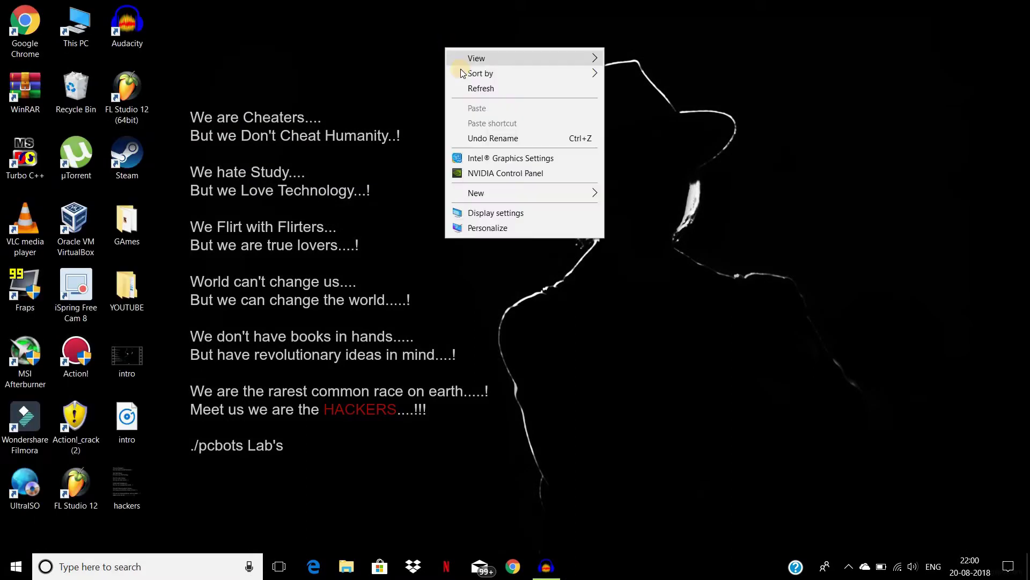
{"action": "left_click", "coordinate": [426, 33]}
Open the NVIDIA Control Panel from the desktop and maximize its window
{"action": "right_click", "coordinate": [425, 31]}
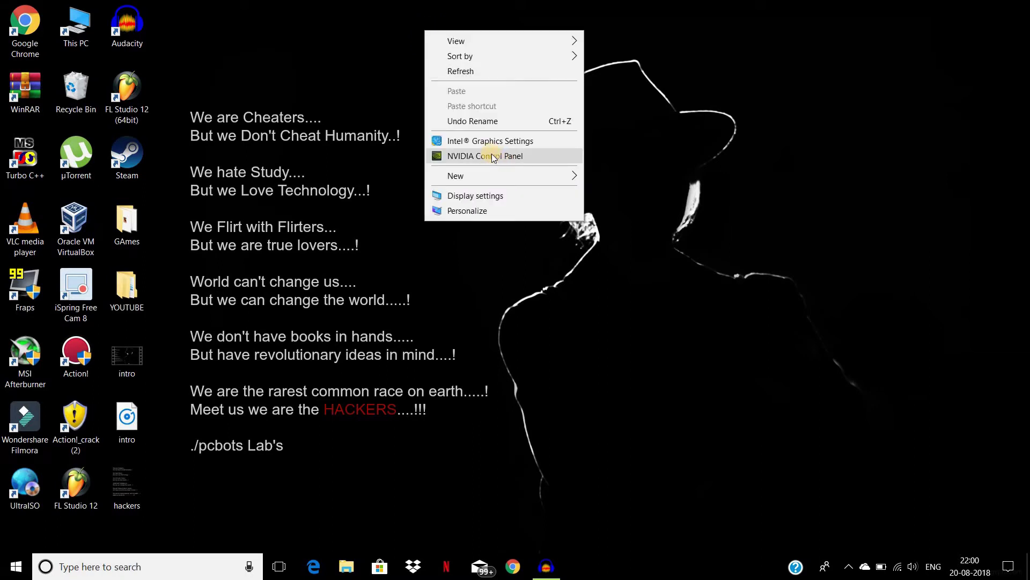
{"action": "left_click", "coordinate": [491, 155]}
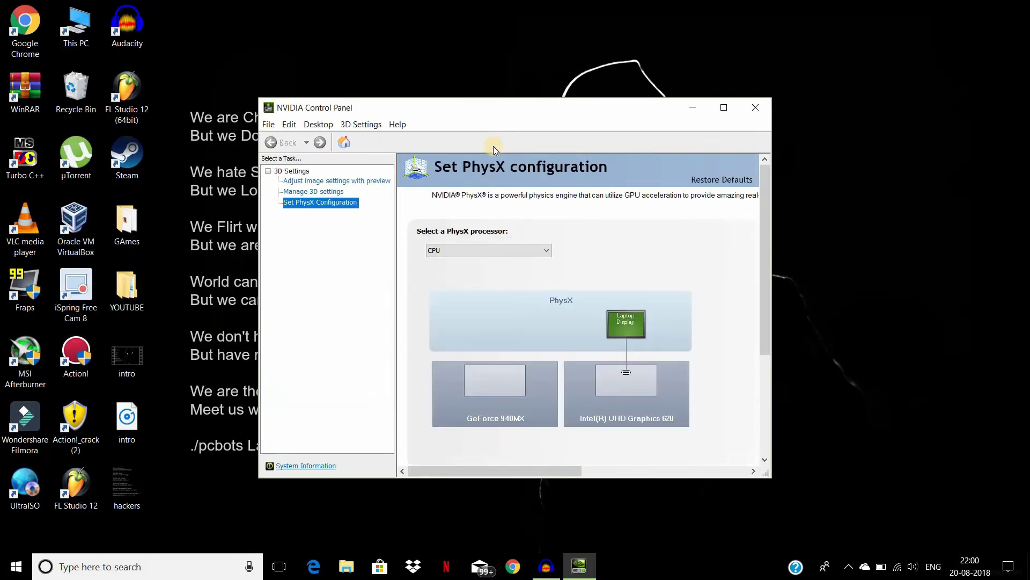
{"action": "left_click", "coordinate": [723, 107]}
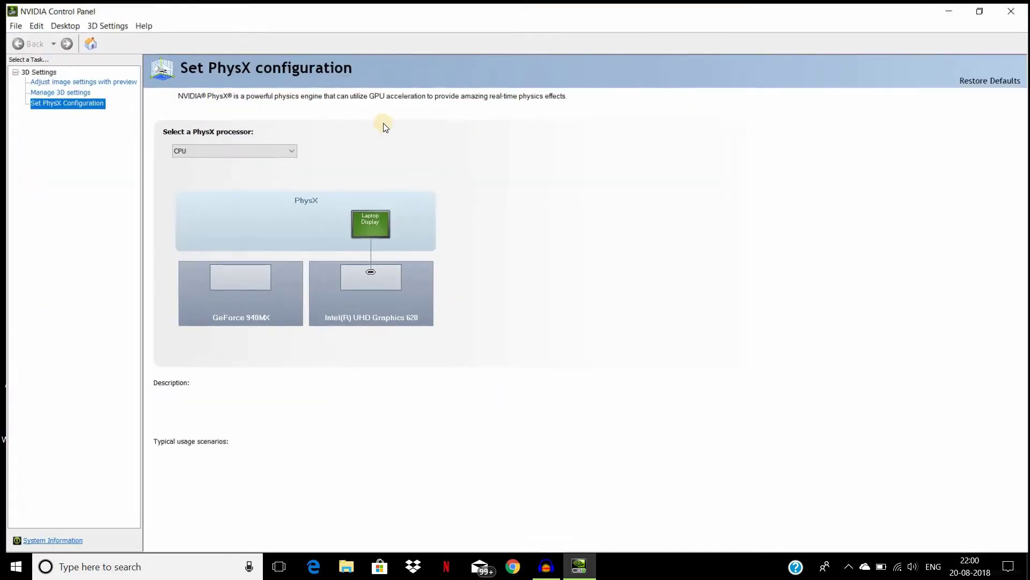
Review the PhysX configuration and image preview pages, and read through the global 3D settings list
{"action": "left_click", "coordinate": [56, 101]}
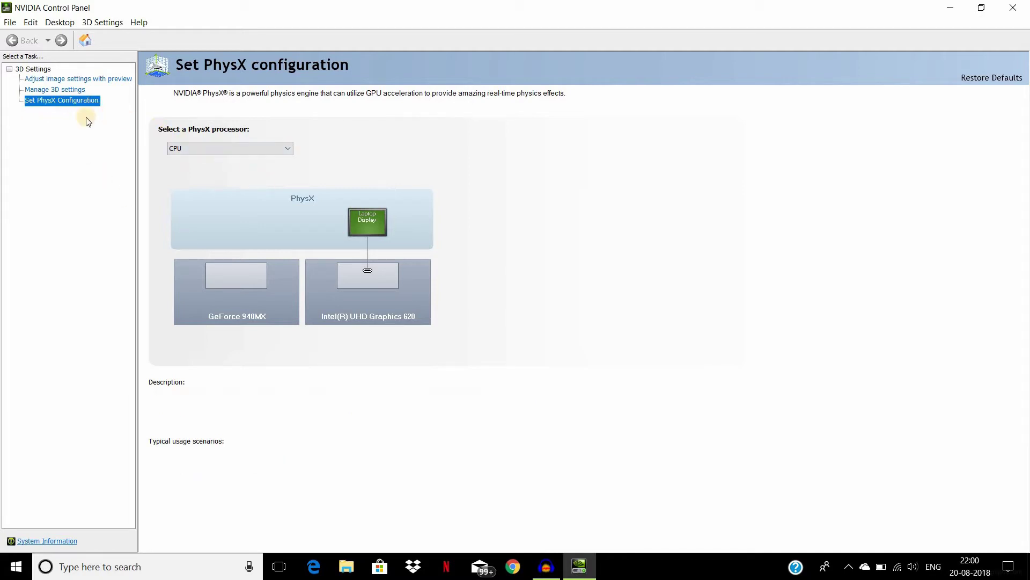
{"action": "left_click", "coordinate": [79, 80]}
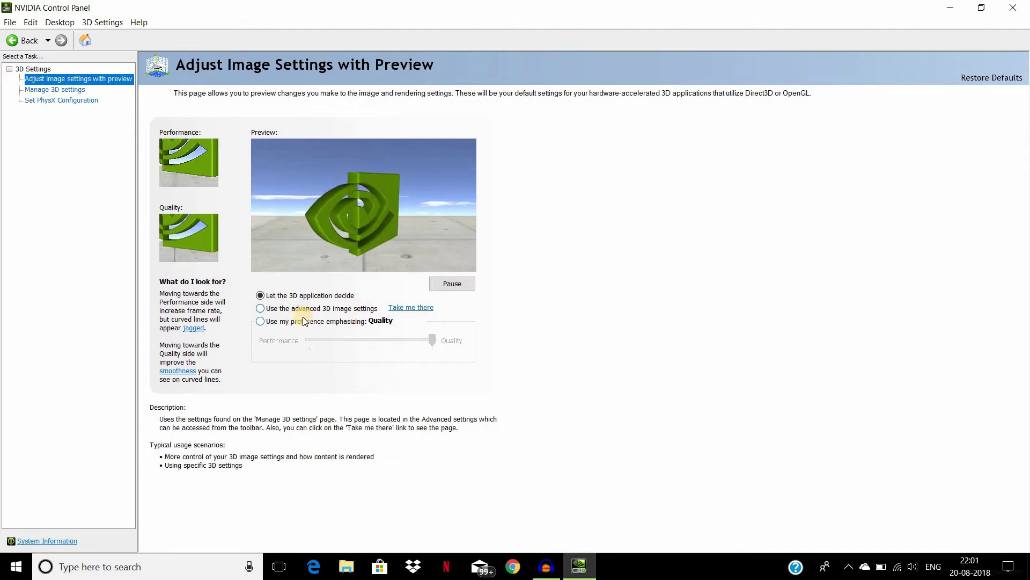
{"action": "left_click", "coordinate": [56, 90]}
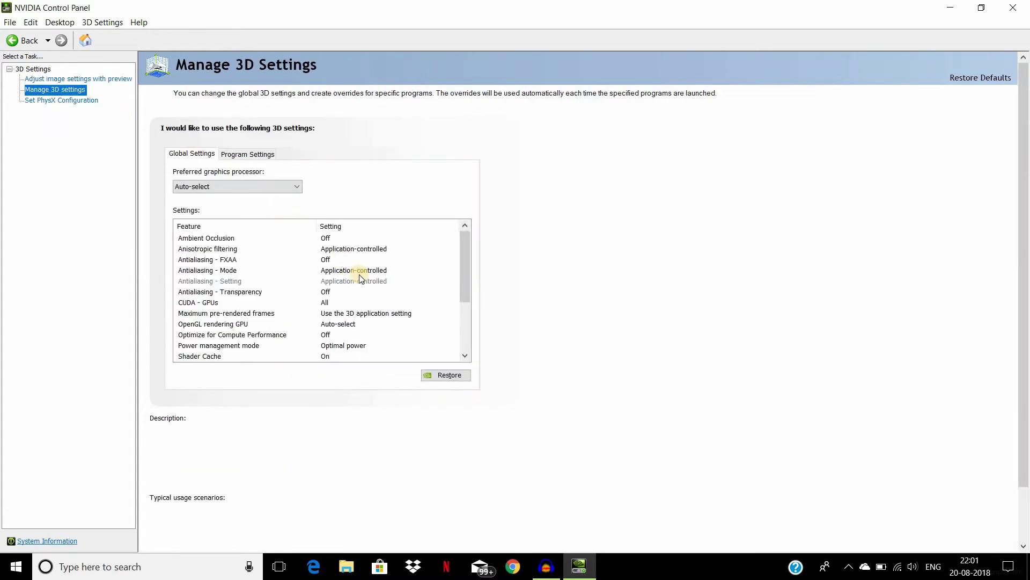
{"action": "scroll", "coordinate": [359, 275], "scroll_direction": "down", "scroll_amount": 2}
{"action": "scroll", "coordinate": [359, 275], "scroll_direction": "down", "scroll_amount": 1}
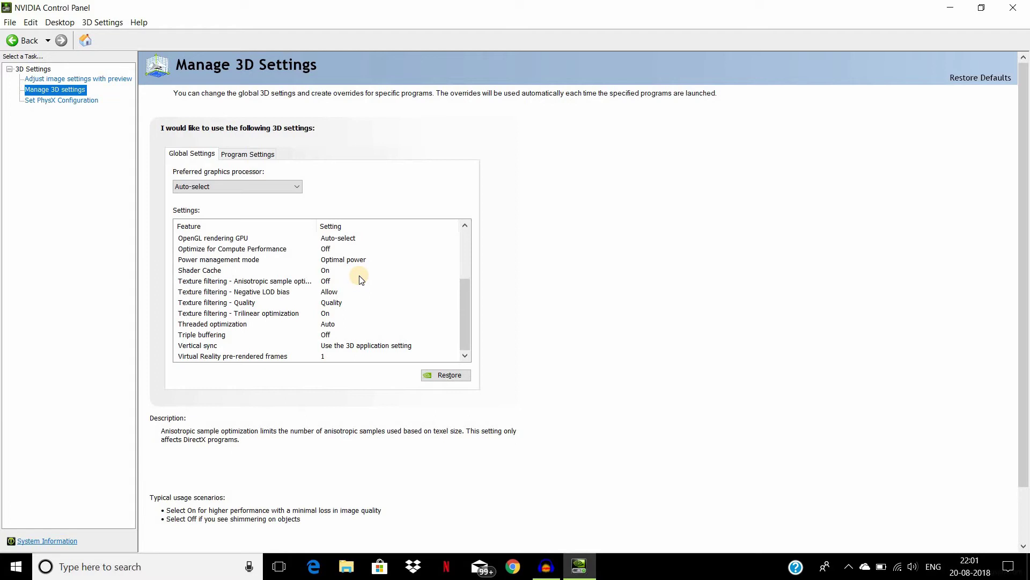
{"action": "scroll", "coordinate": [360, 279], "scroll_direction": "up", "scroll_amount": 2}
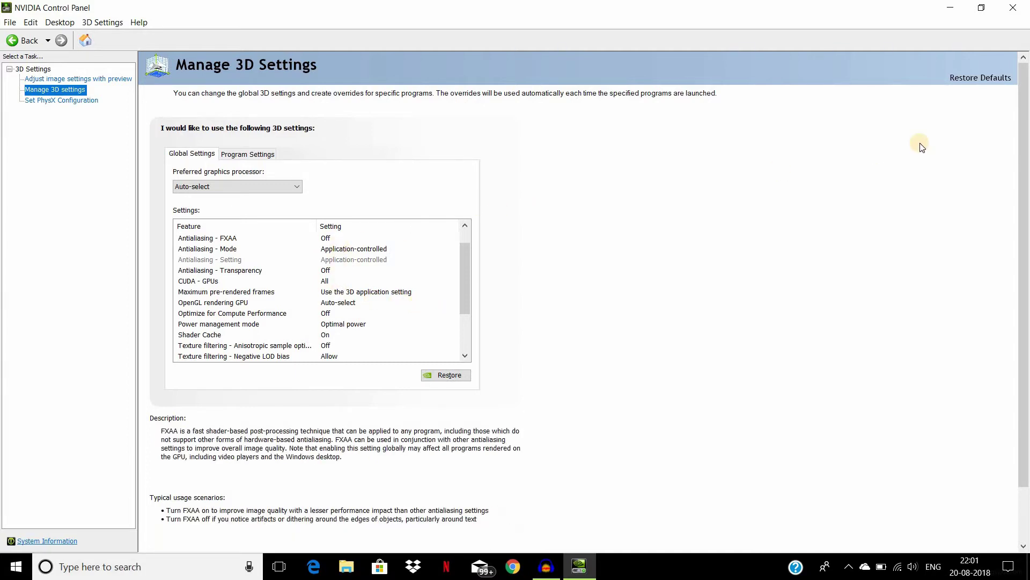
Return to the PhysX configuration page and check the PhysX processor selection without changing it
{"action": "left_click", "coordinate": [85, 102]}
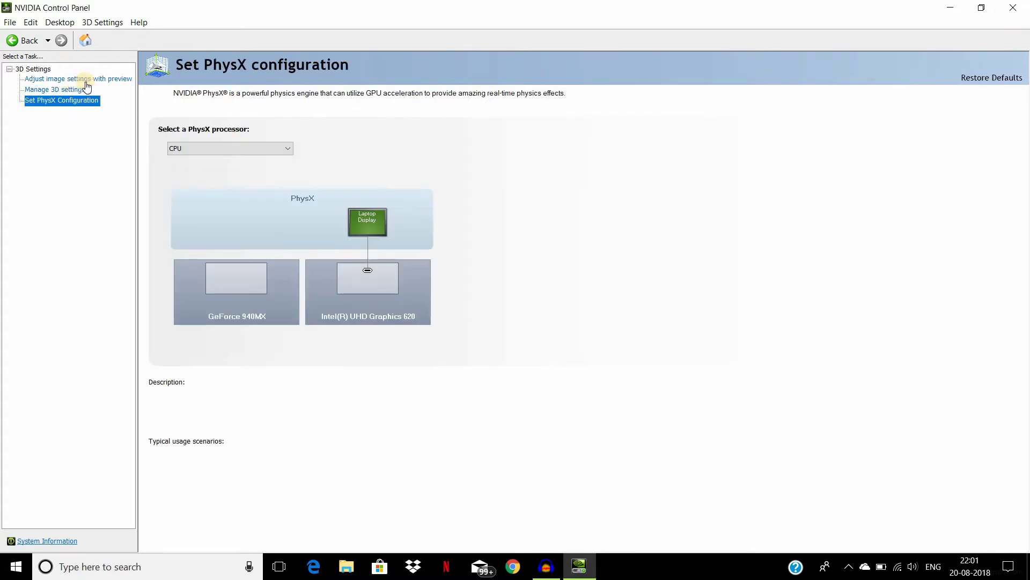
{"action": "left_click", "coordinate": [287, 150]}
{"action": "left_click", "coordinate": [287, 149]}
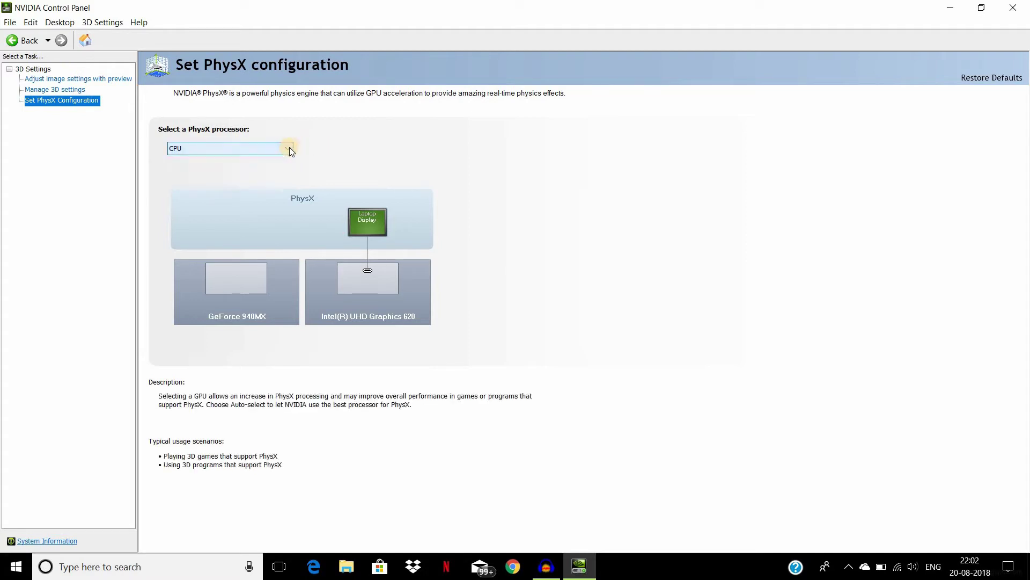
Revisit the image preview options and the remaining global 3D settings, then close the NVIDIA Control Panel
{"action": "left_click", "coordinate": [79, 78]}
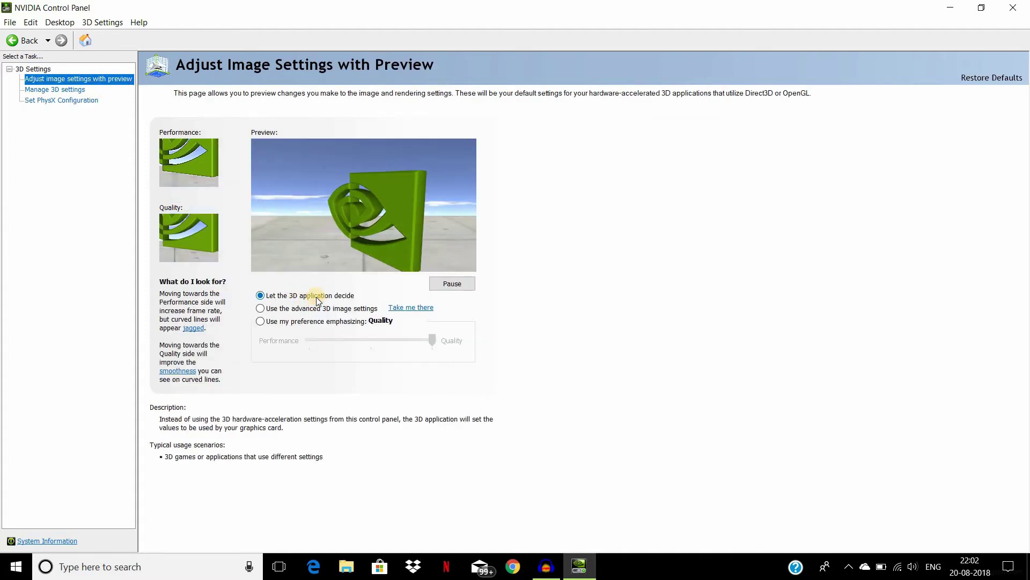
{"action": "left_click", "coordinate": [59, 90]}
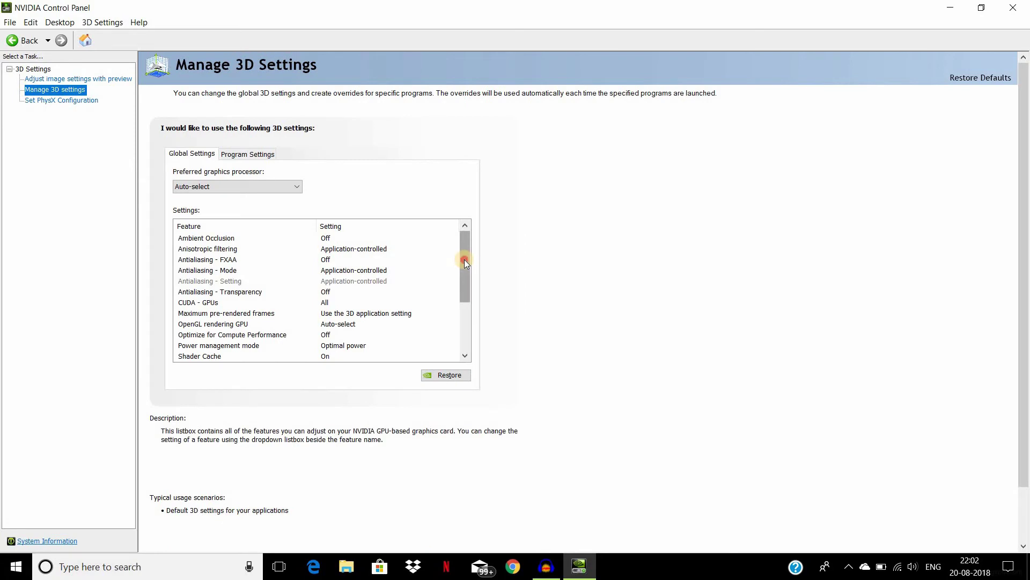
{"action": "left_click_drag", "start_coordinate": [465, 259], "coordinate": [465, 314]}
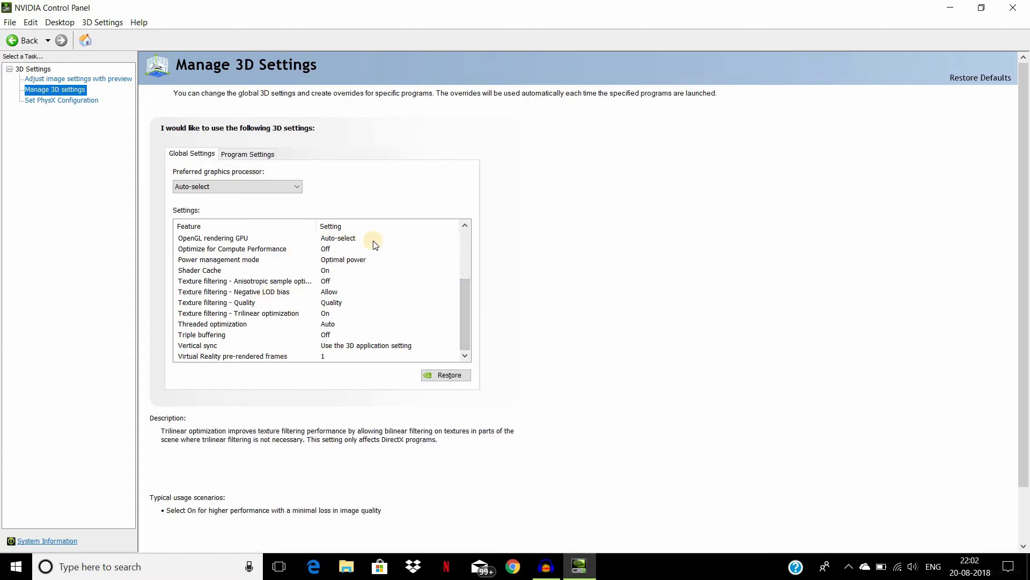
{"action": "left_click", "coordinate": [1012, 8]}
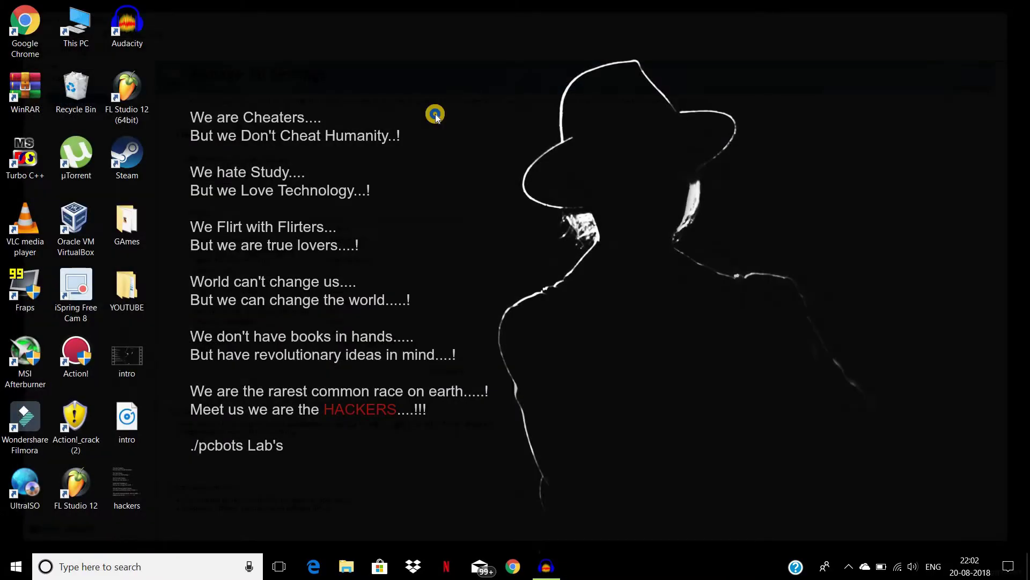
{"action": "right_click", "coordinate": [432, 111]}
{"action": "left_click", "coordinate": [197, 117]}
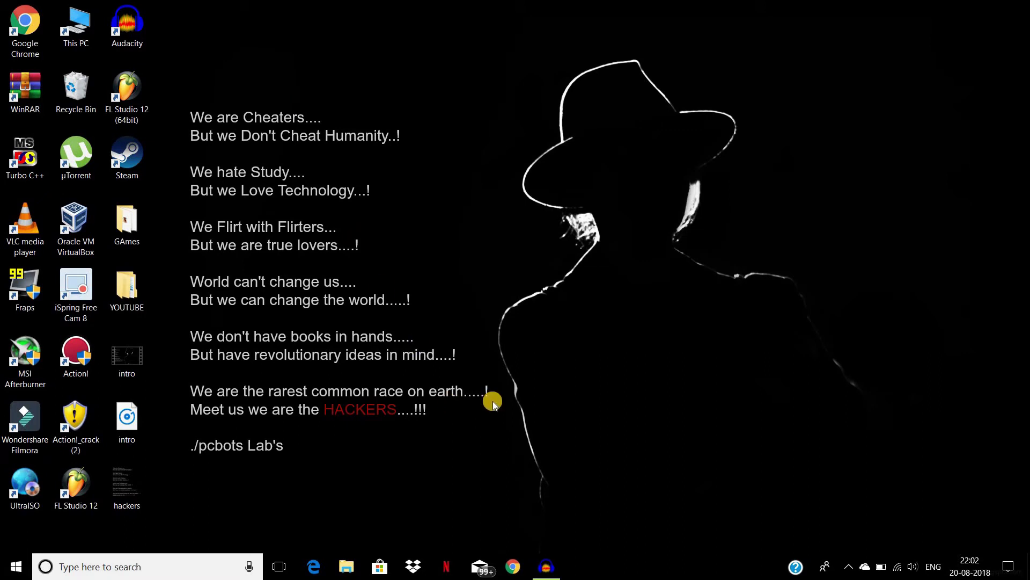
Switch to Chrome, search Google for "get into pc", and open the getintopc.com/page/4/ result
{"action": "left_click", "coordinate": [522, 564]}
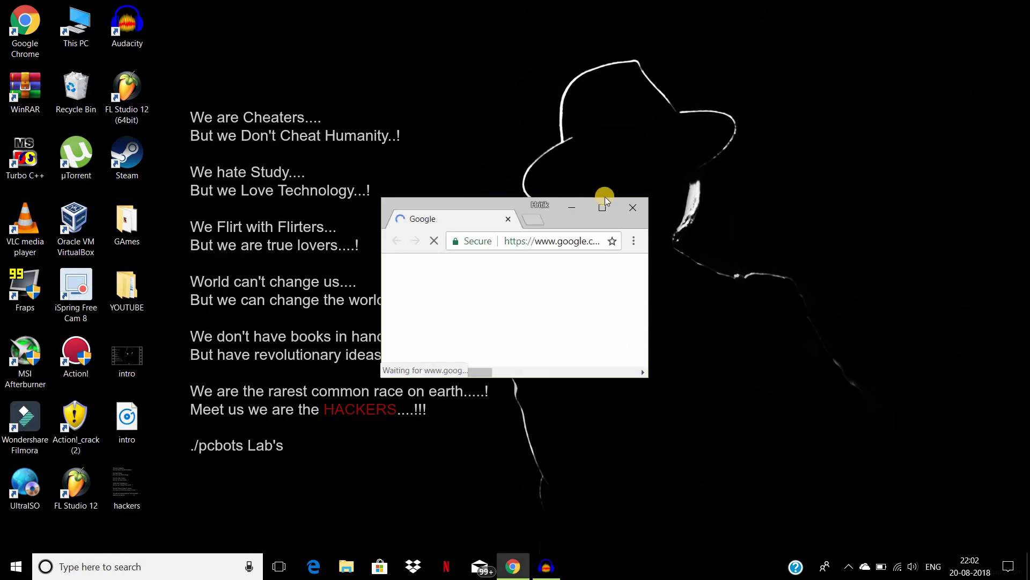
{"action": "left_click", "coordinate": [602, 206]}
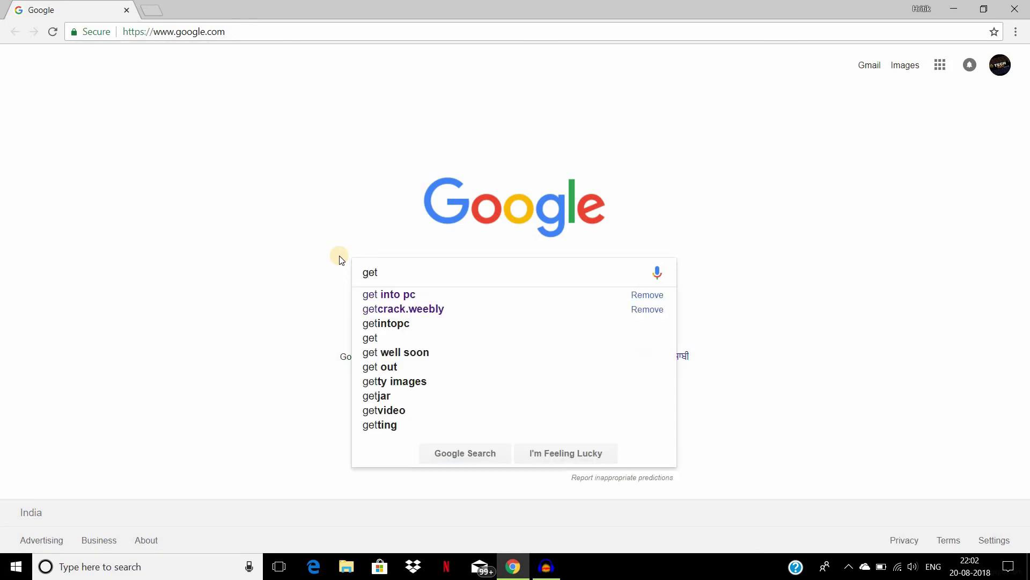
{"action": "left_click", "coordinate": [392, 294]}
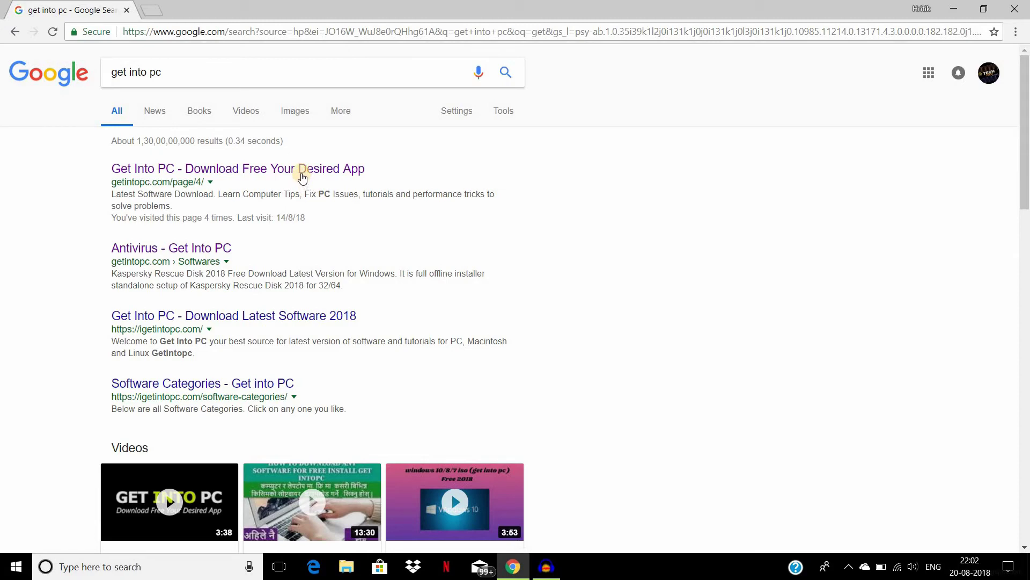
{"action": "left_click", "coordinate": [301, 170]}
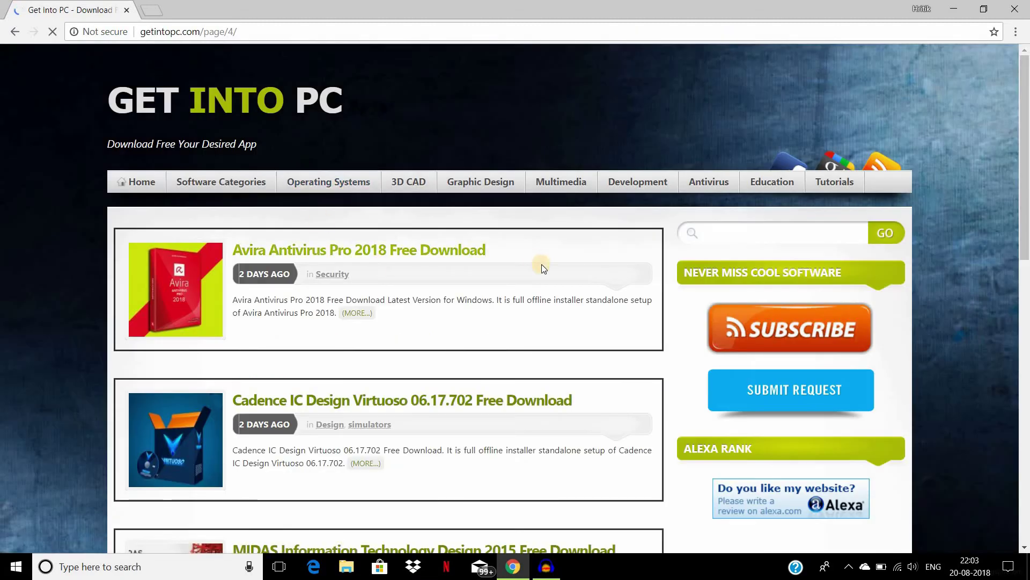
Browse the software download listings on the Get Into PC page down to the page navigation
{"action": "scroll", "coordinate": [419, 308], "scroll_direction": "down", "scroll_amount": 6}
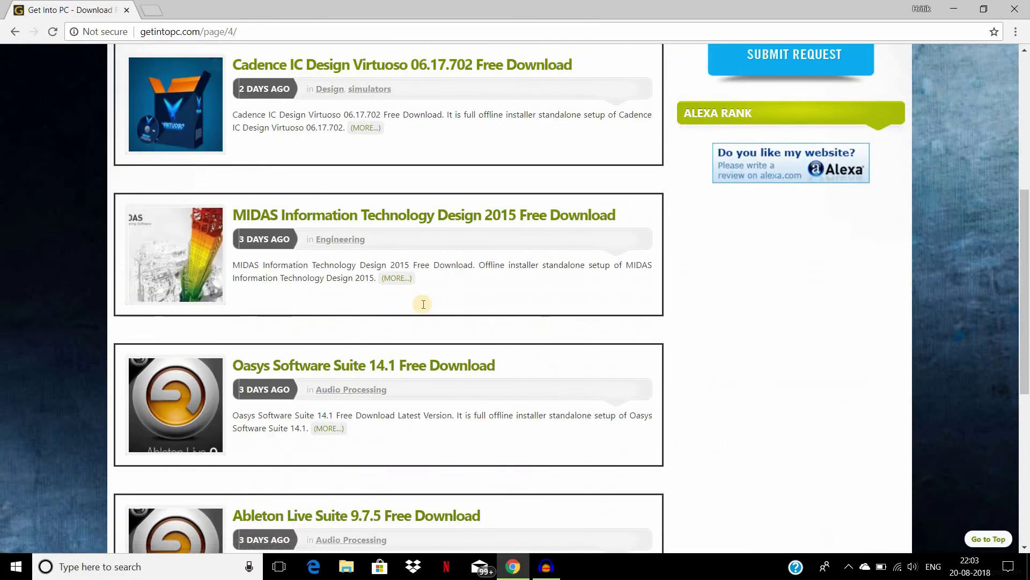
{"action": "scroll", "coordinate": [423, 304], "scroll_direction": "up", "scroll_amount": 6}
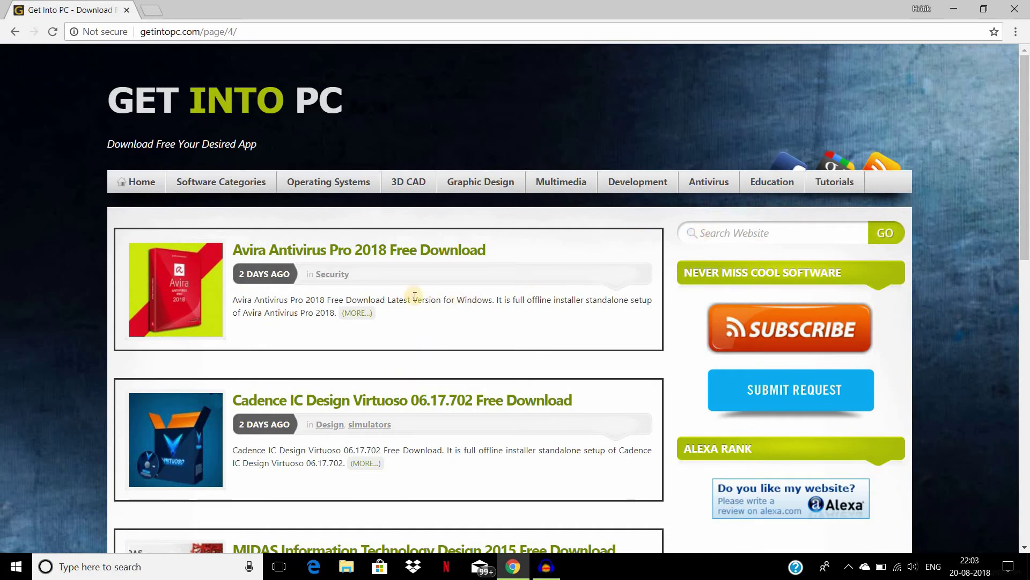
{"action": "scroll", "coordinate": [487, 287], "scroll_direction": "down", "scroll_amount": 13}
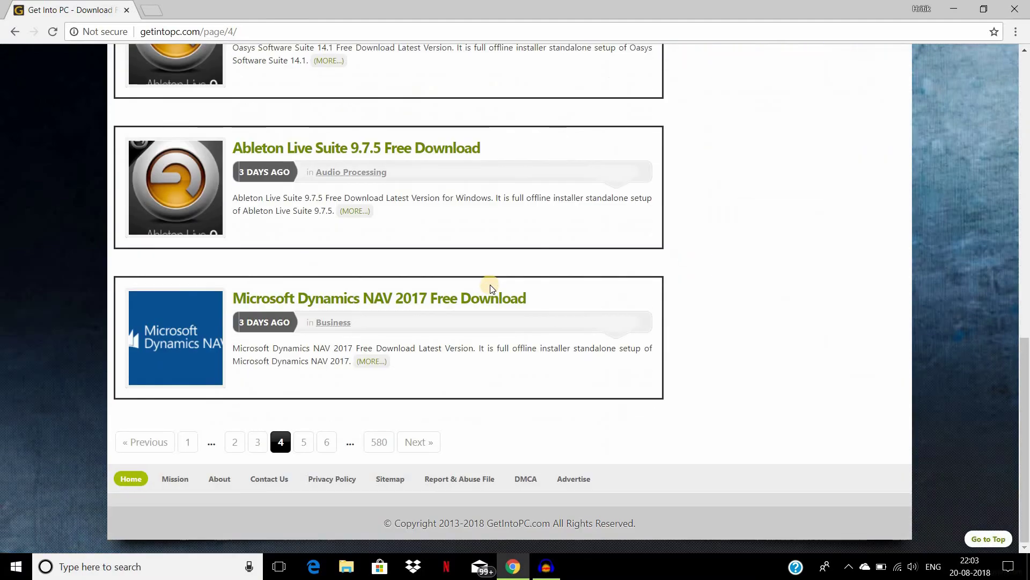
Search the Get Into PC website for "gta", choosing the term from the previously entered search suggestions
{"action": "scroll", "coordinate": [492, 289], "scroll_direction": "up", "scroll_amount": 1}
{"action": "scroll", "coordinate": [492, 289], "scroll_direction": "up", "scroll_amount": 15}
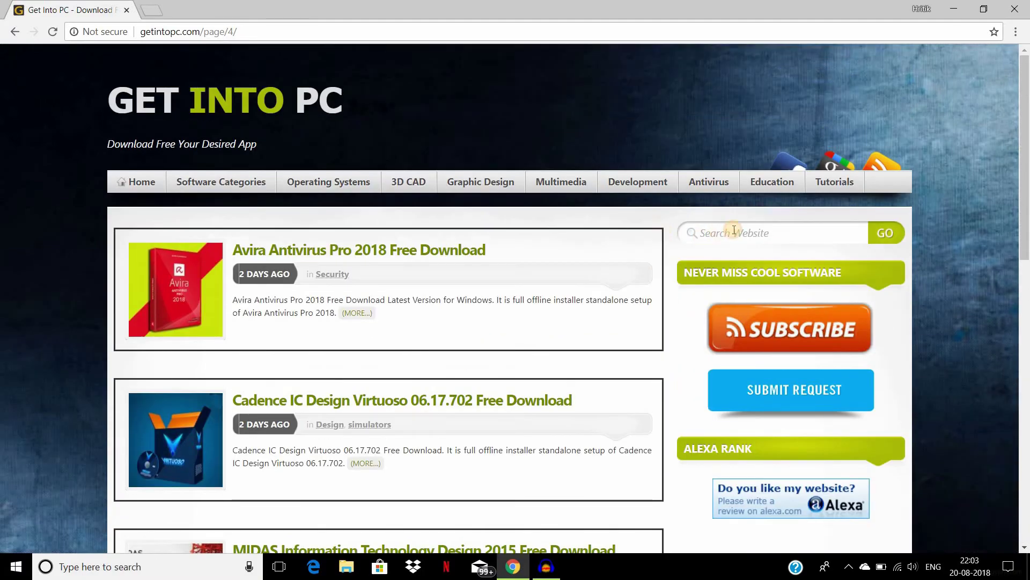
{"action": "left_click", "coordinate": [732, 231]}
{"action": "key", "text": "Down"}
{"action": "key", "text": "Down"}
{"action": "key", "text": "Down"}
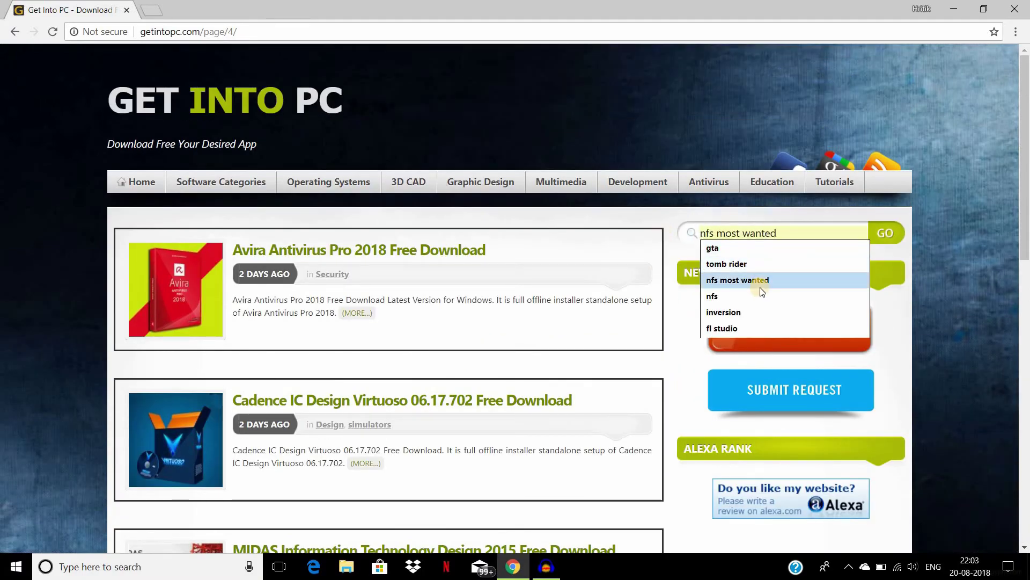
{"action": "key", "text": "Down"}
{"action": "key", "text": "Down"}
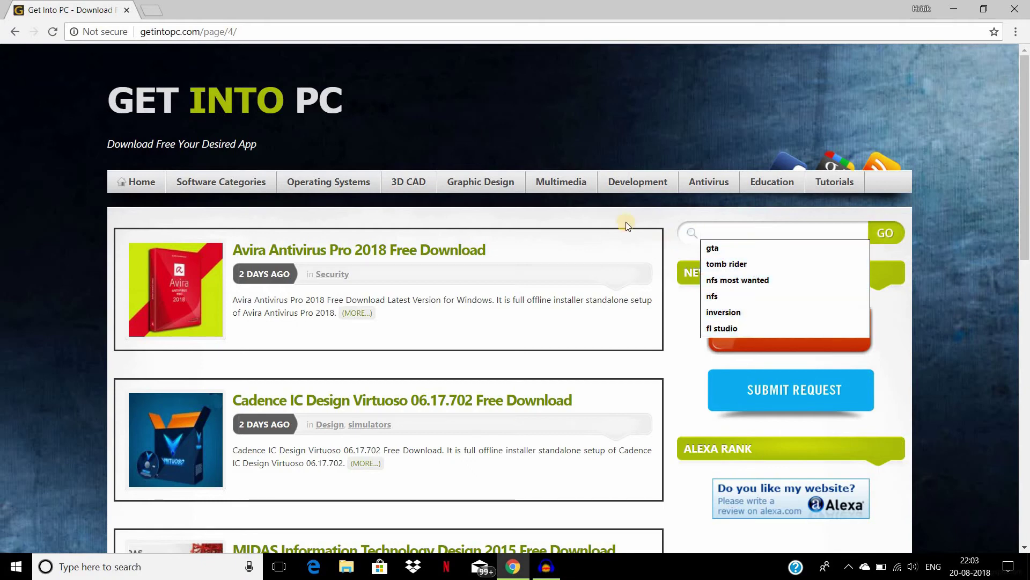
{"action": "left_click", "coordinate": [731, 251]}
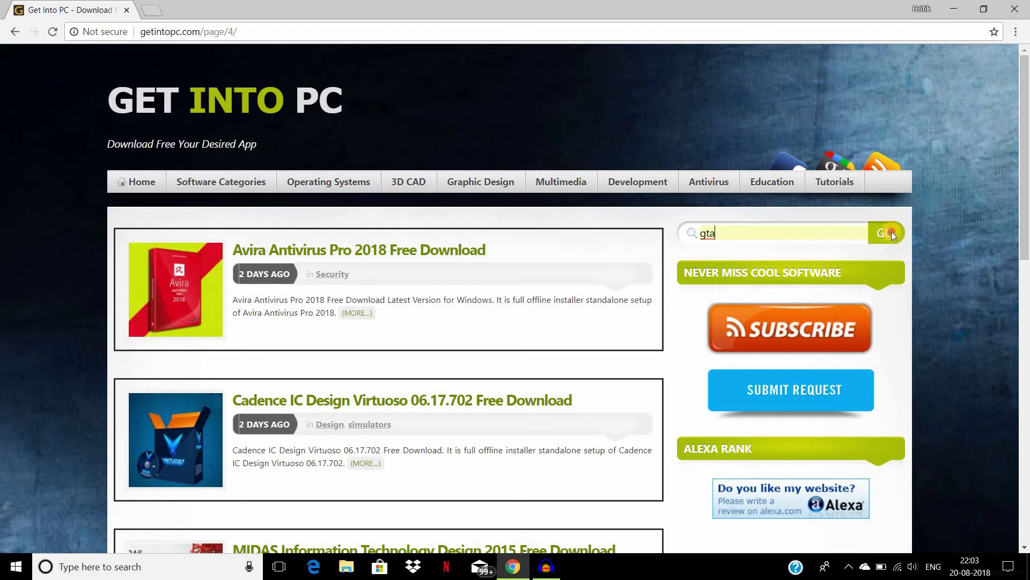
{"action": "left_click", "coordinate": [887, 232]}
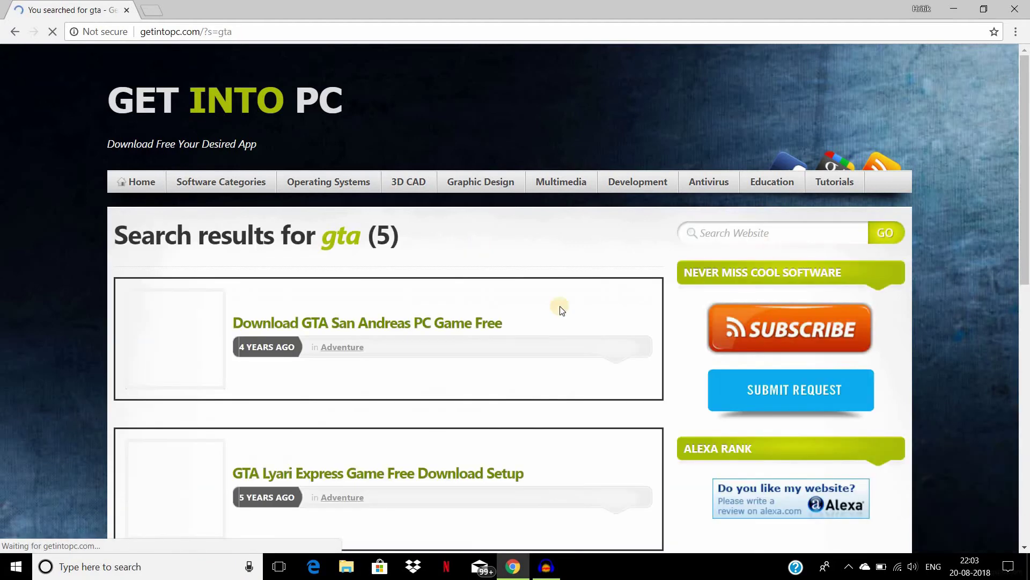
Look through the "gta" search results down to the page footer and return to the first listings
{"action": "scroll", "coordinate": [339, 375], "scroll_direction": "down", "scroll_amount": 5}
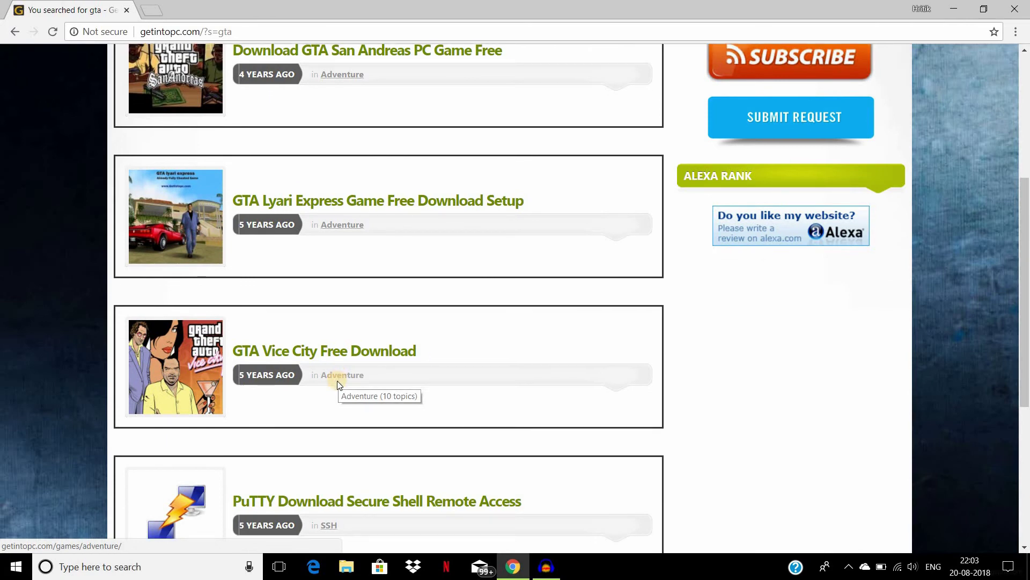
{"action": "scroll", "coordinate": [338, 385], "scroll_direction": "down", "scroll_amount": 3}
{"action": "scroll", "coordinate": [336, 386], "scroll_direction": "down", "scroll_amount": 2}
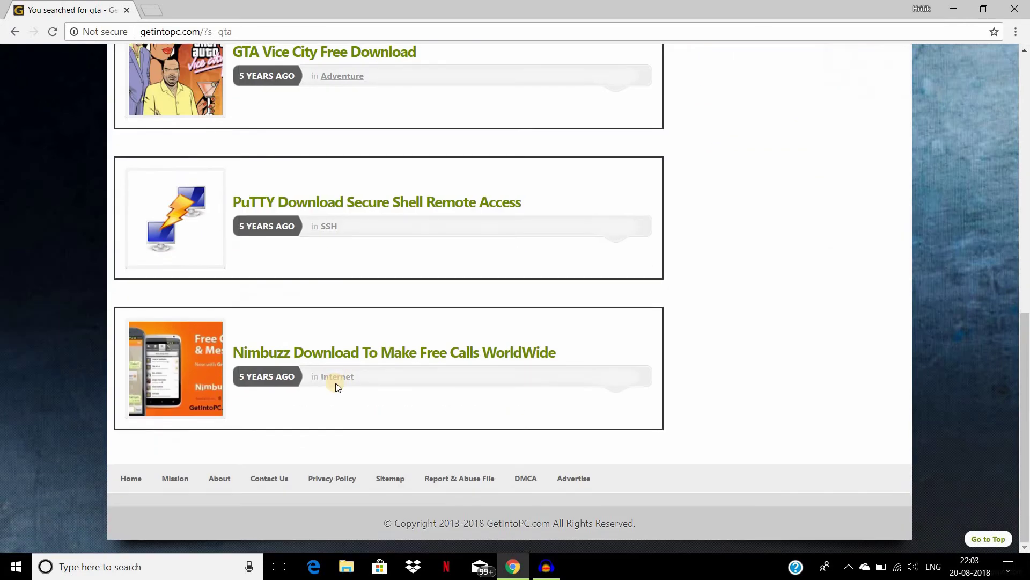
{"action": "scroll", "coordinate": [336, 382], "scroll_direction": "up", "scroll_amount": 7}
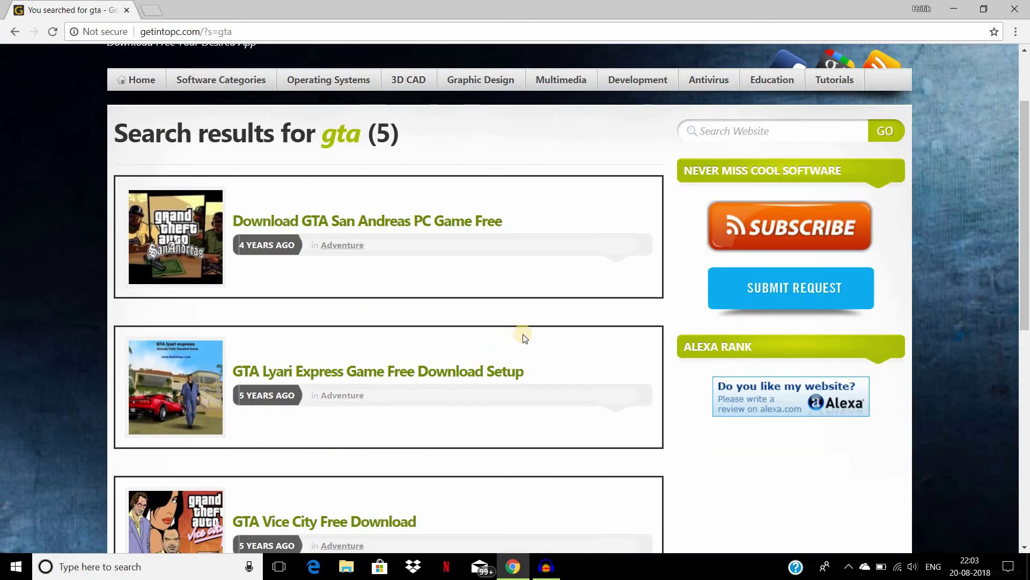